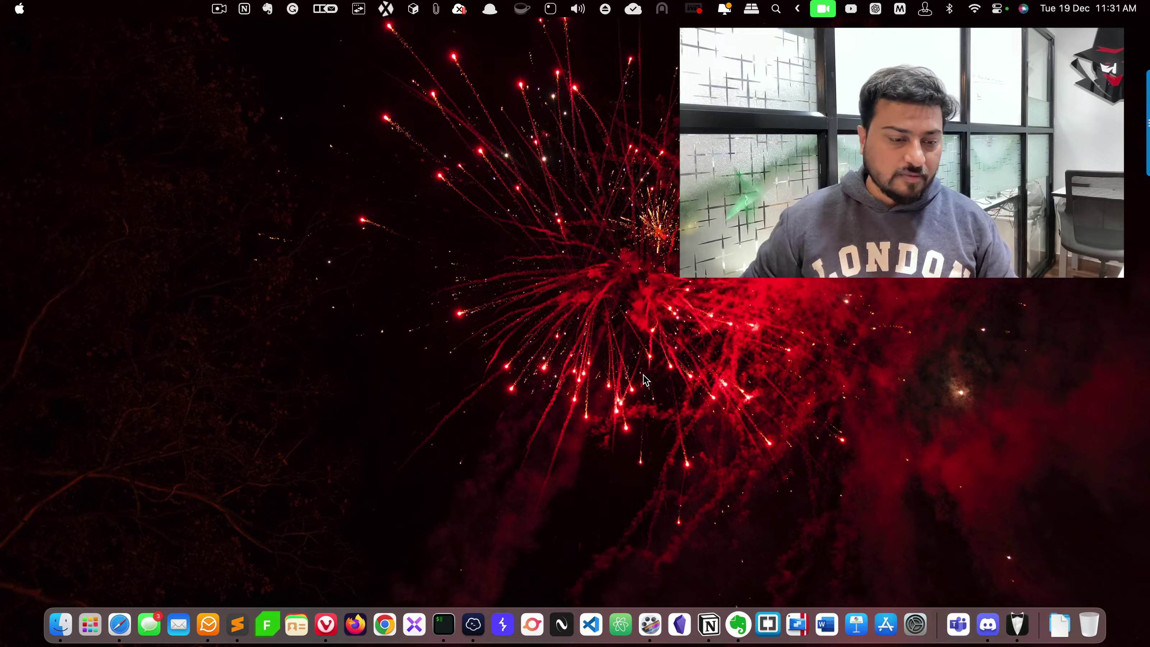
# - Highlight 'another wallet' in the Sublime Text note, then return to Safari's Start Page tab
pyautogui.click(119, 624)
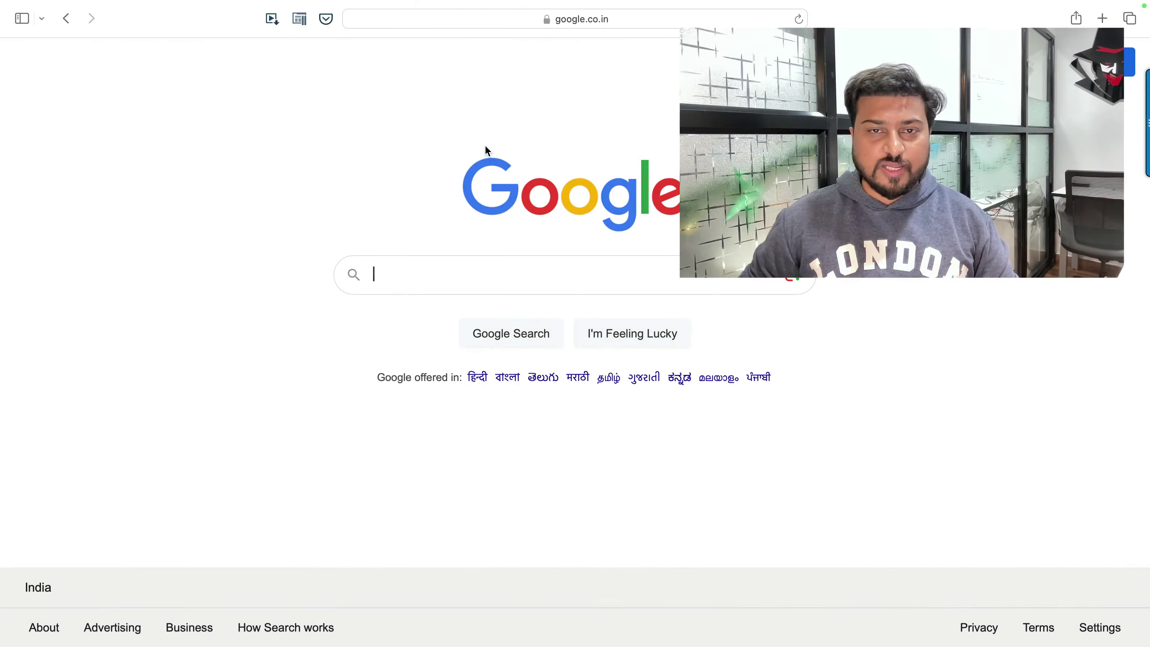
pyautogui.click(514, 26)
pyautogui.hotkey('ctrl', 'Left')
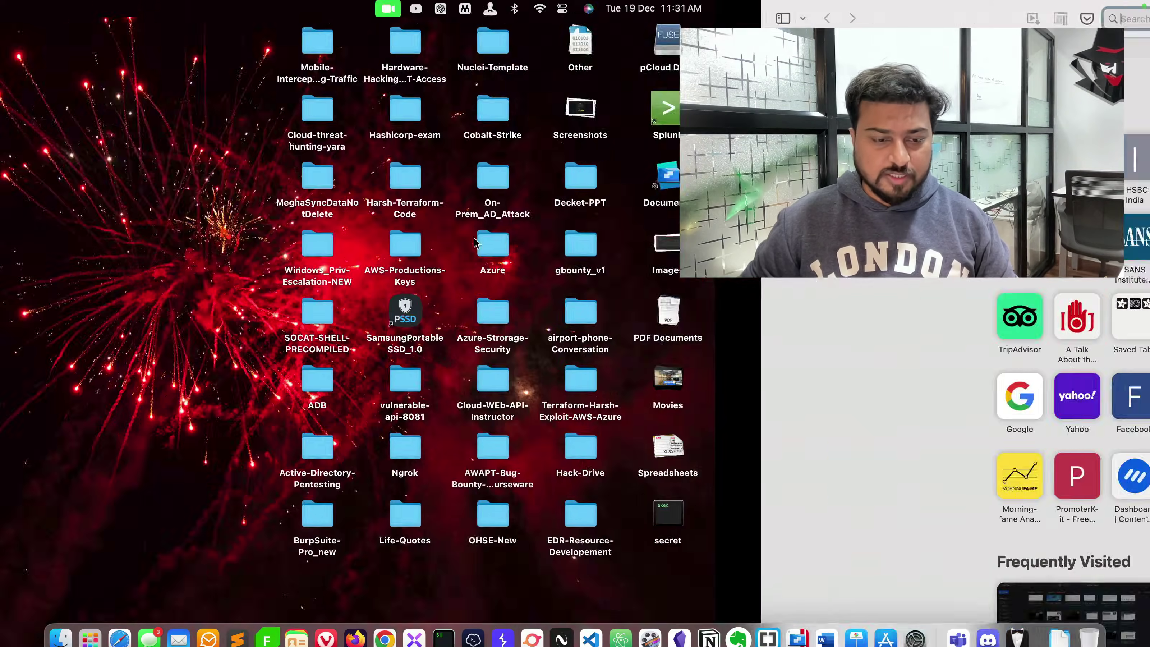
pyautogui.click(244, 625)
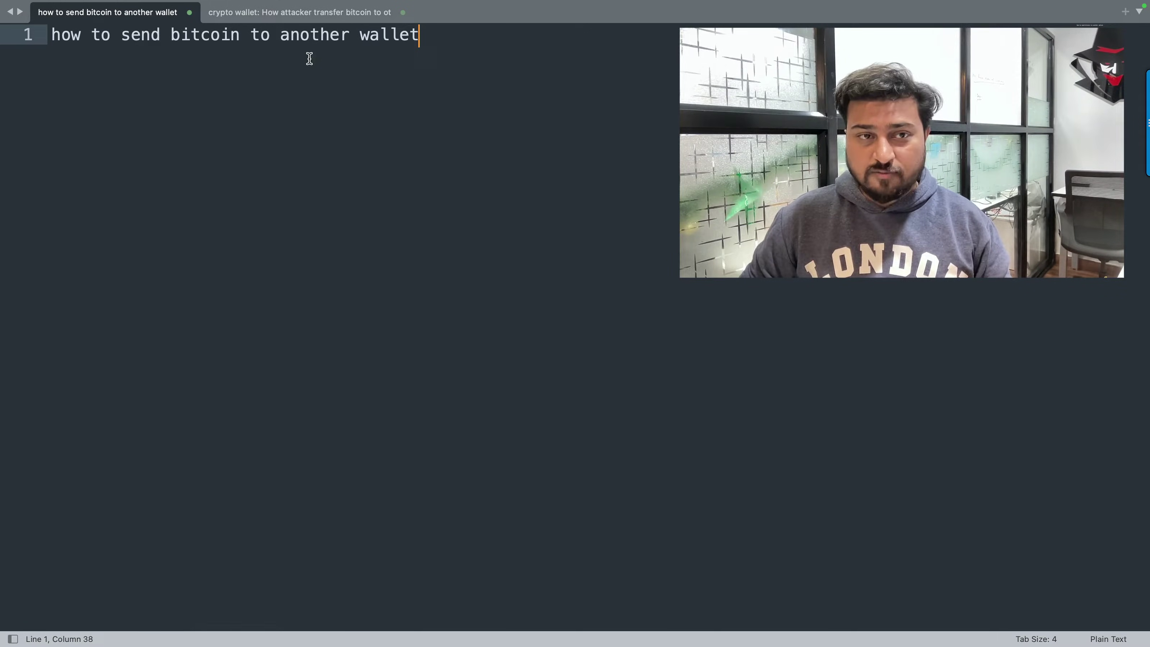
pyautogui.moveTo(281, 35); pyautogui.dragTo(434, 40)
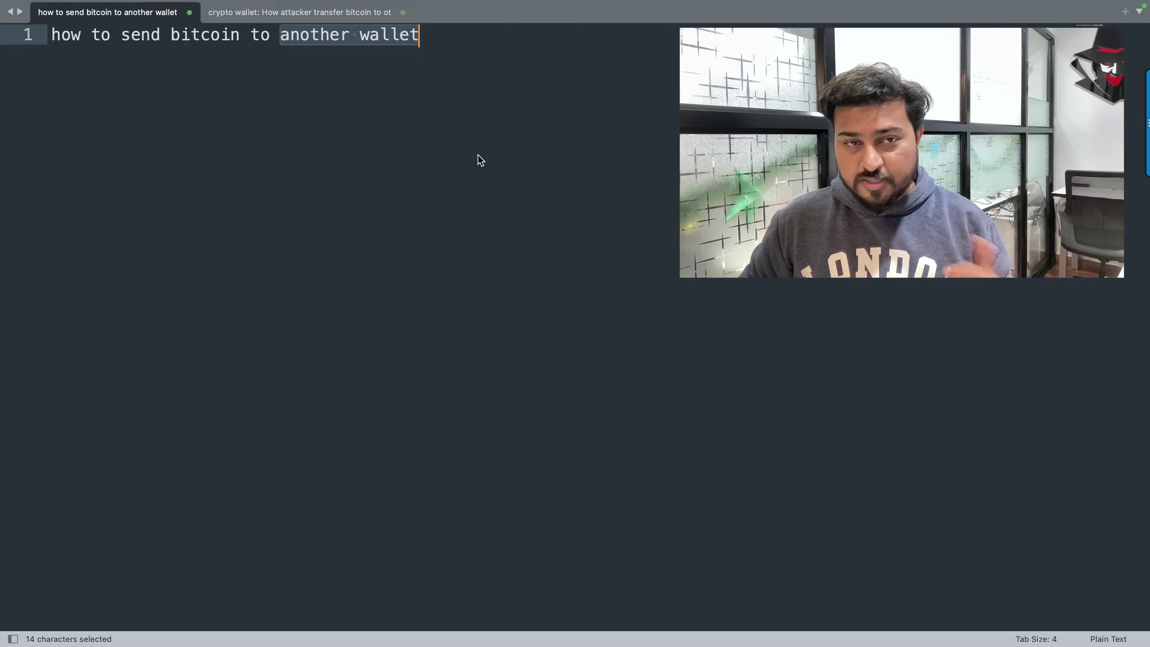
pyautogui.hotkey('ctrl', 'Right')
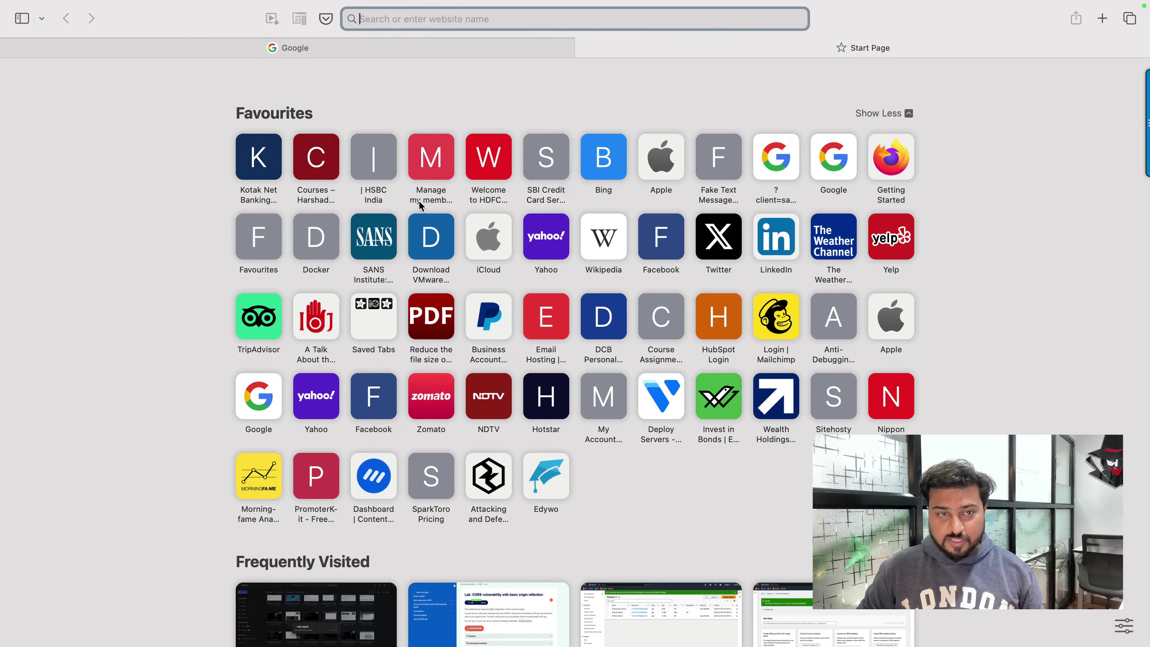
# - Go to binance.me to load the signed-in Binance home page with balance and prices
pyautogui.write('binance.me/')
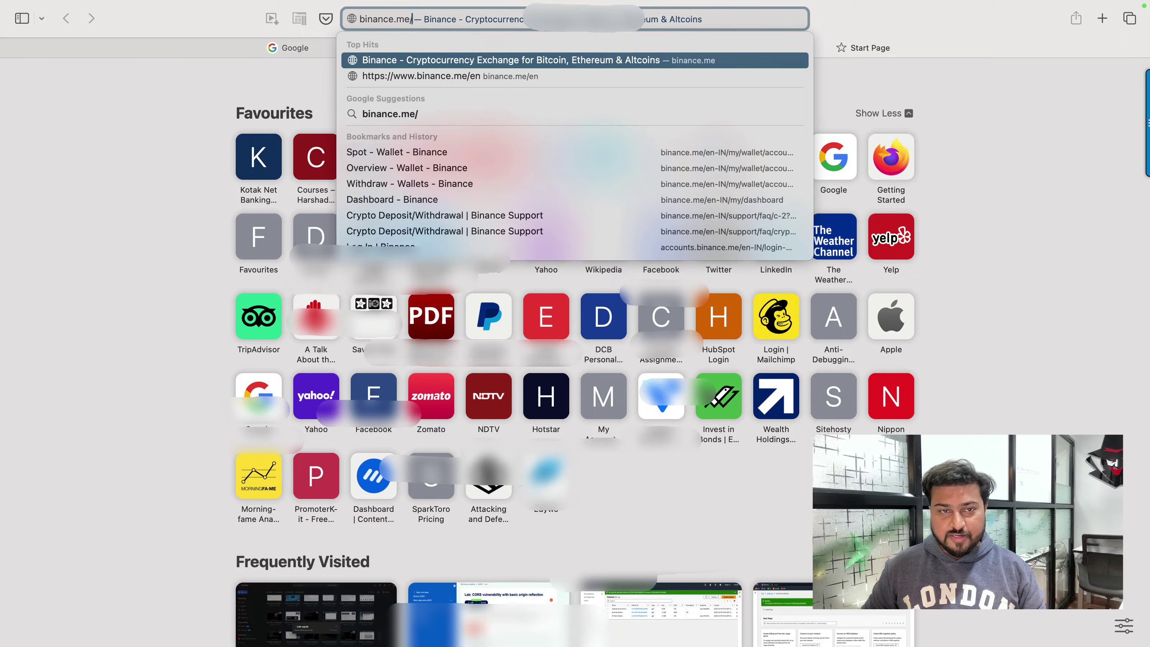
pyautogui.press('Return')
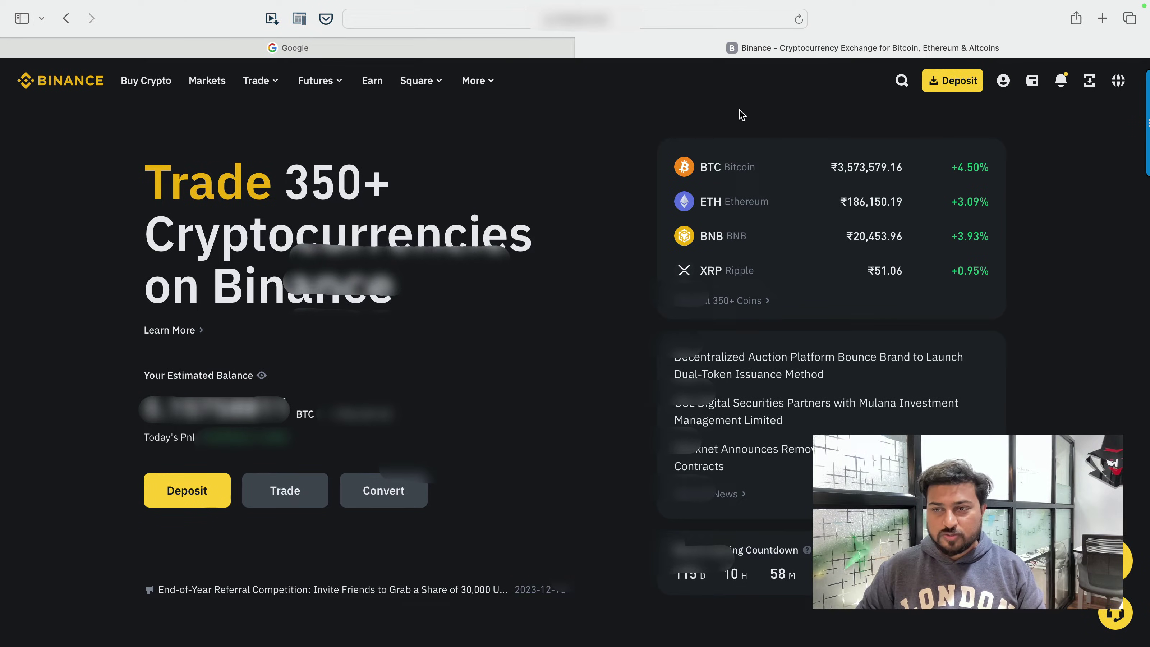
pyautogui.moveTo(1033, 85)
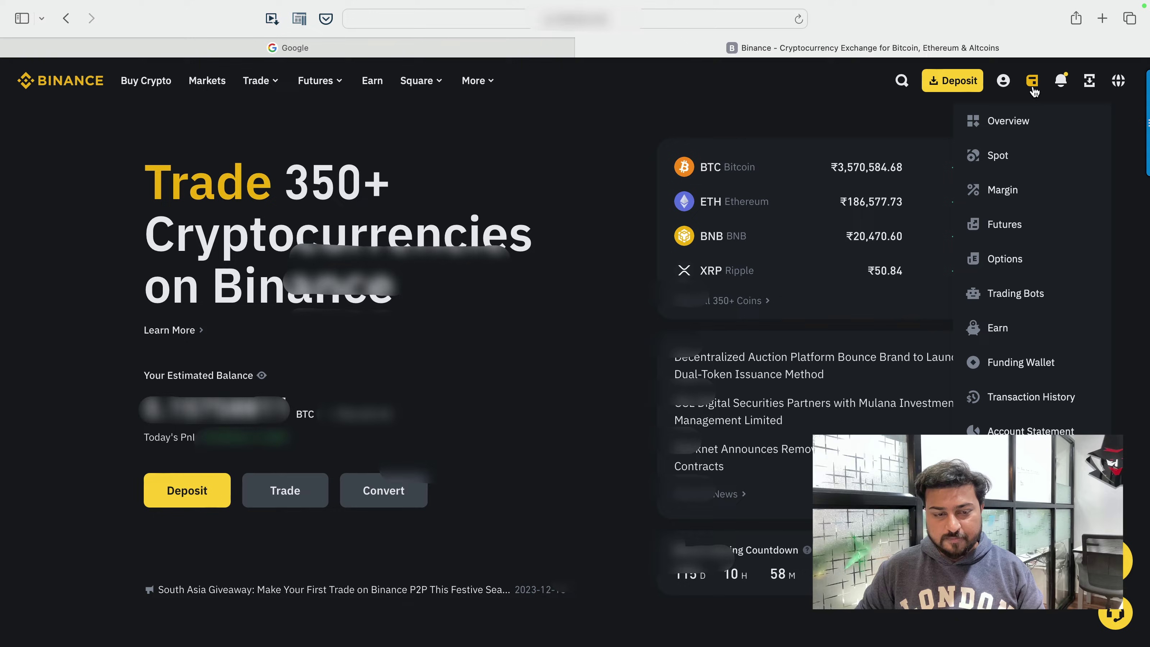
# - Hide the estimated balance, then go through Wallet Overview to the Spot wallet's coin list
pyautogui.click(262, 375)
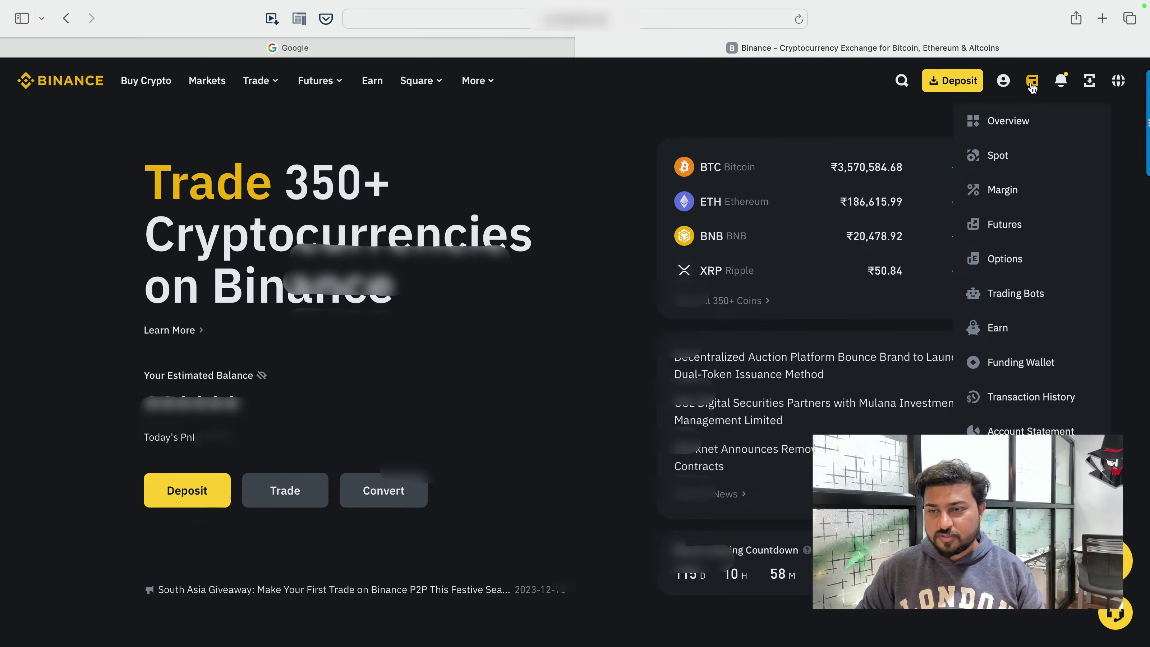
pyautogui.click(1009, 120)
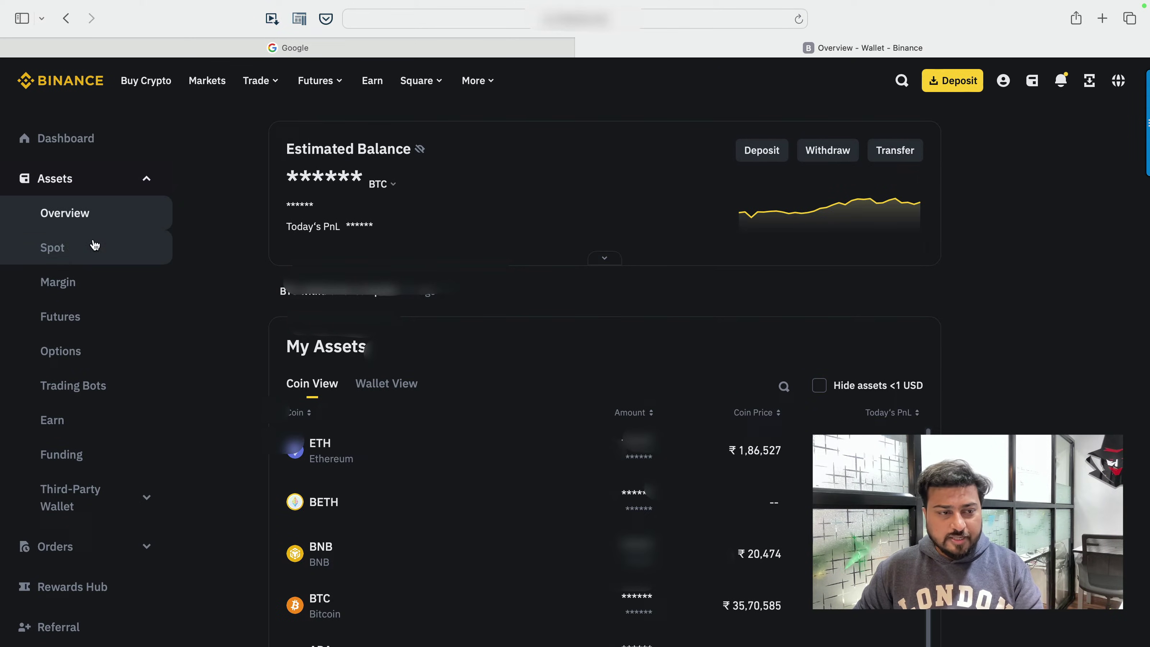
pyautogui.click(58, 252)
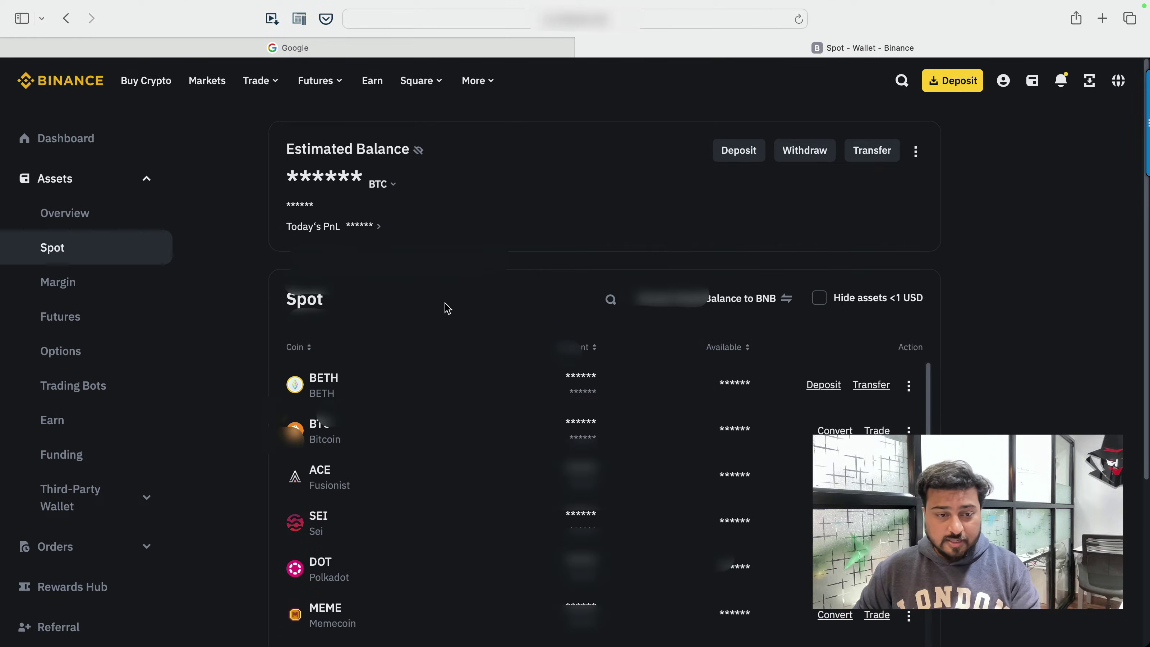
pyautogui.scroll(-5, 439, 299)
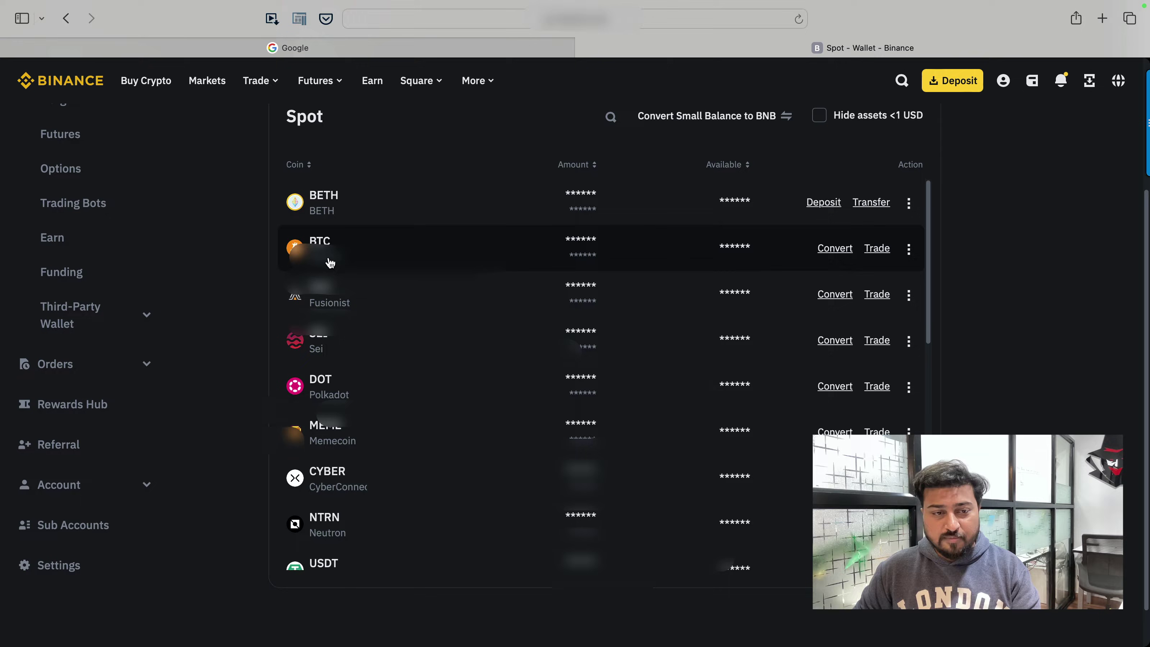
pyautogui.scroll(3, 443, 308)
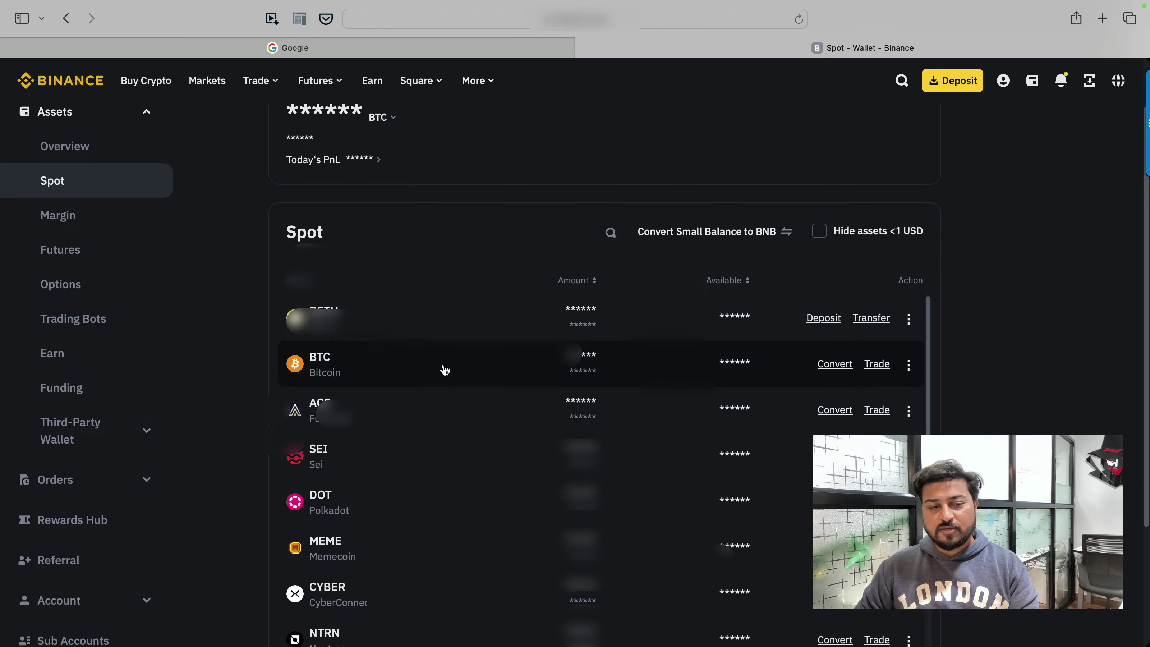
# - Select the BTC holding in the Spot table and start a Bitcoin withdrawal from it
pyautogui.click(359, 371)
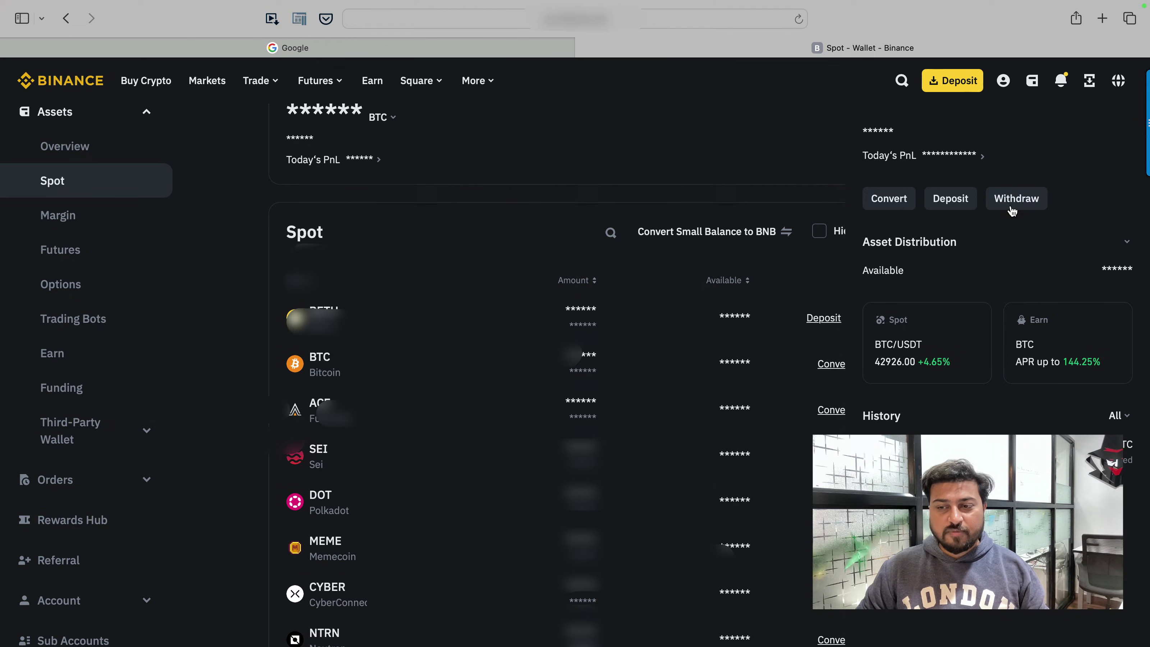
pyautogui.click(1024, 209)
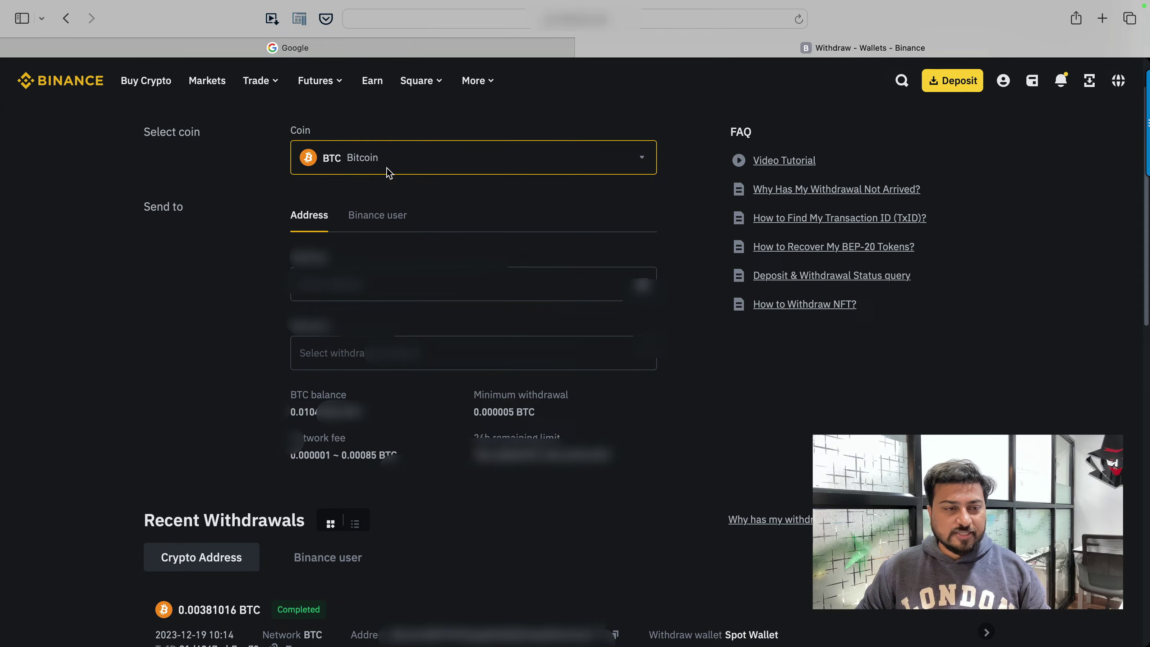
# - Check the coin list while keeping Bitcoin selected, then scroll down to Recent Withdrawals
pyautogui.click(450, 159)
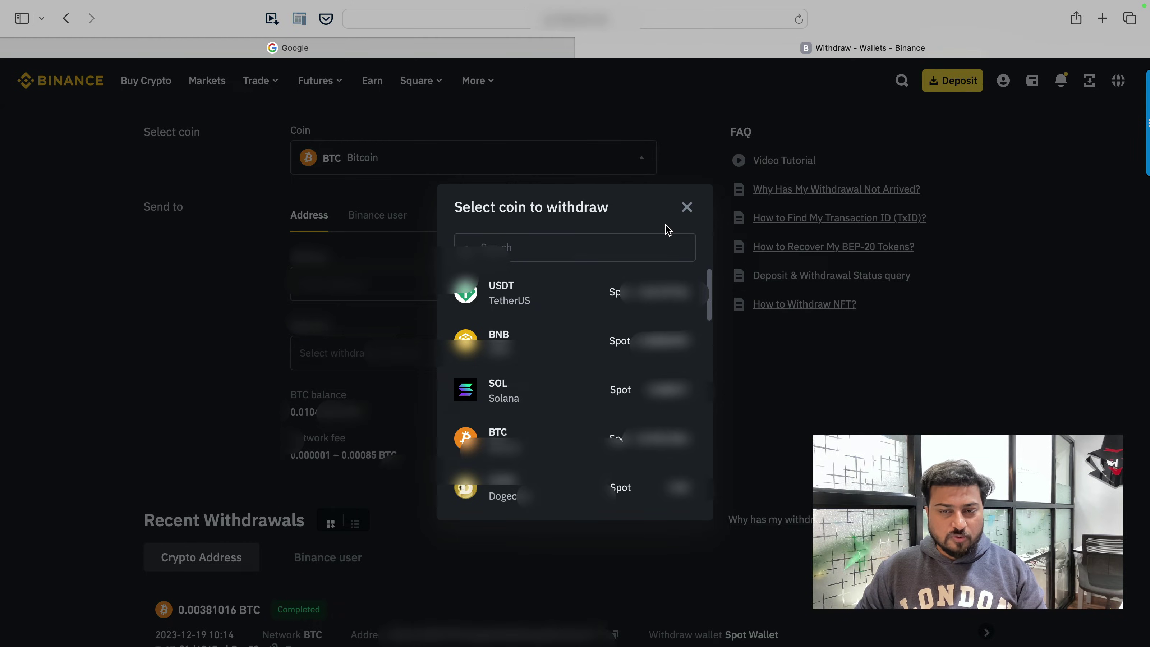
pyautogui.click(686, 207)
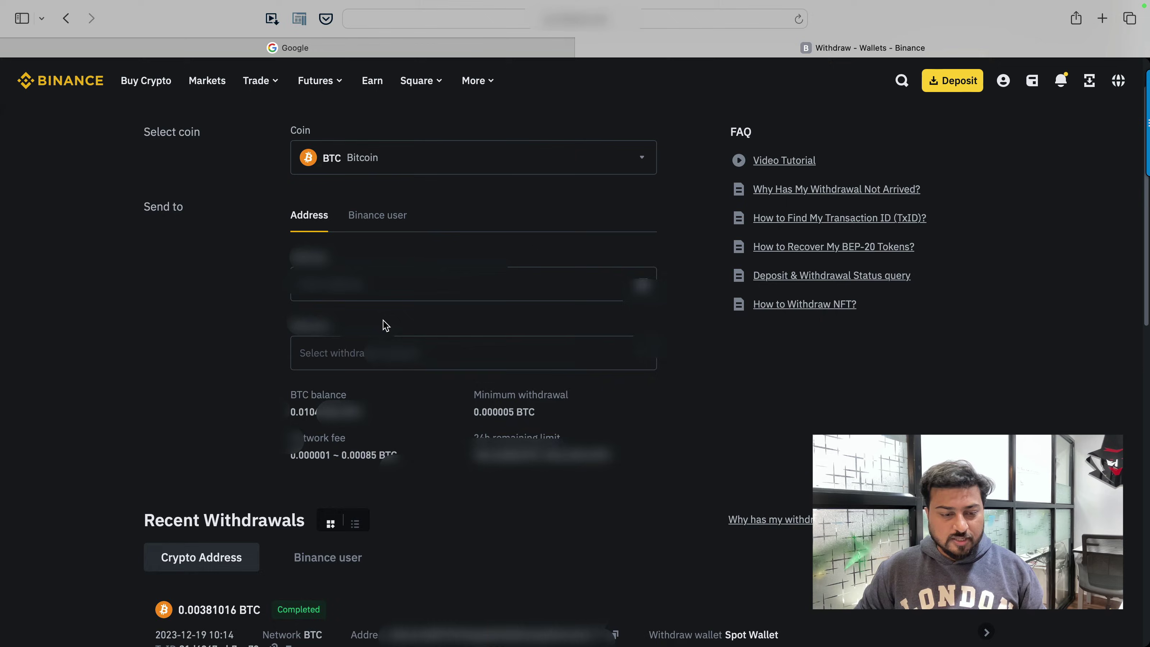
pyautogui.scroll(-4, 385, 324)
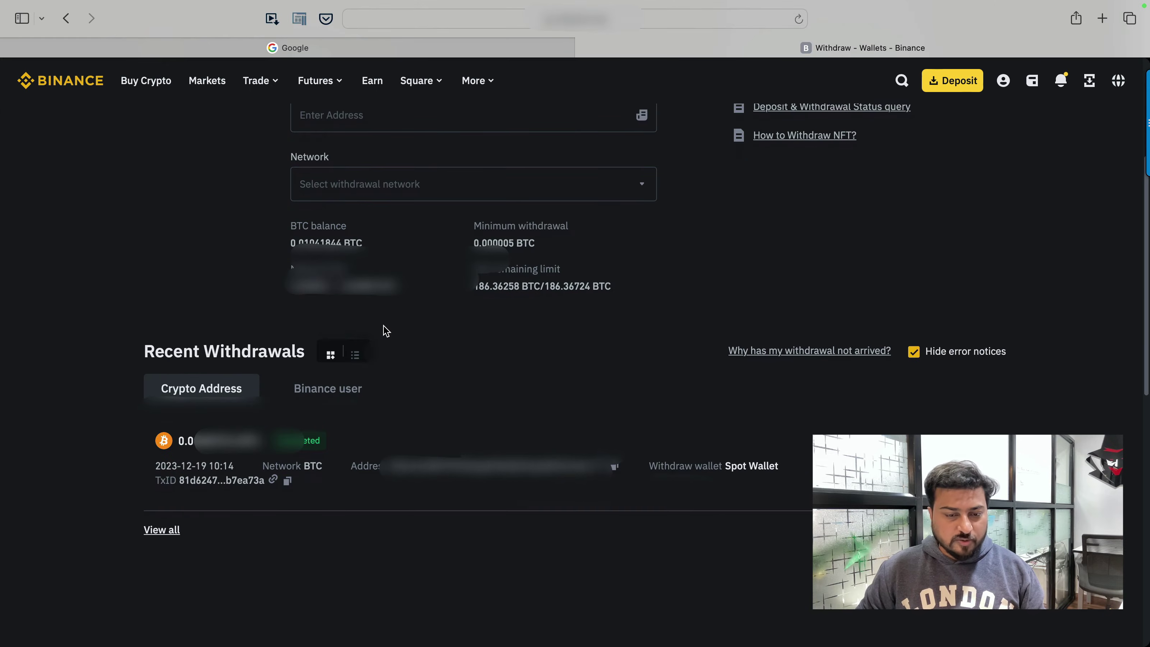
# - Copy the earlier BTC withdrawal's destination address and paste it into the Address field
pyautogui.click(602, 469)
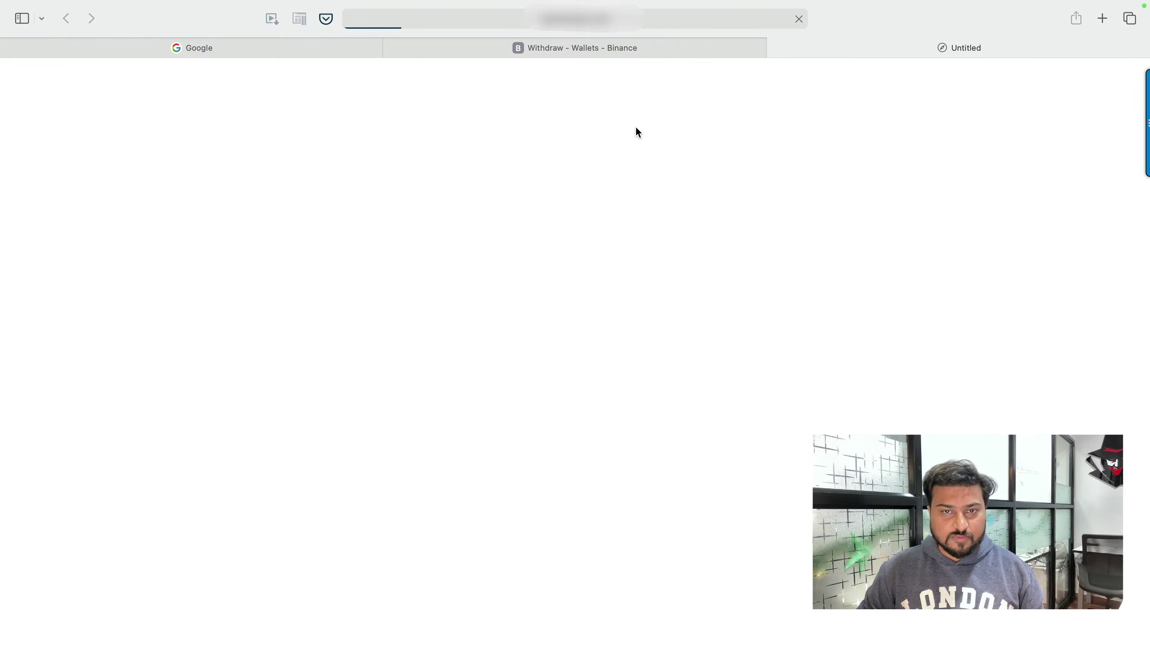
pyautogui.click(641, 50)
pyautogui.click(615, 466)
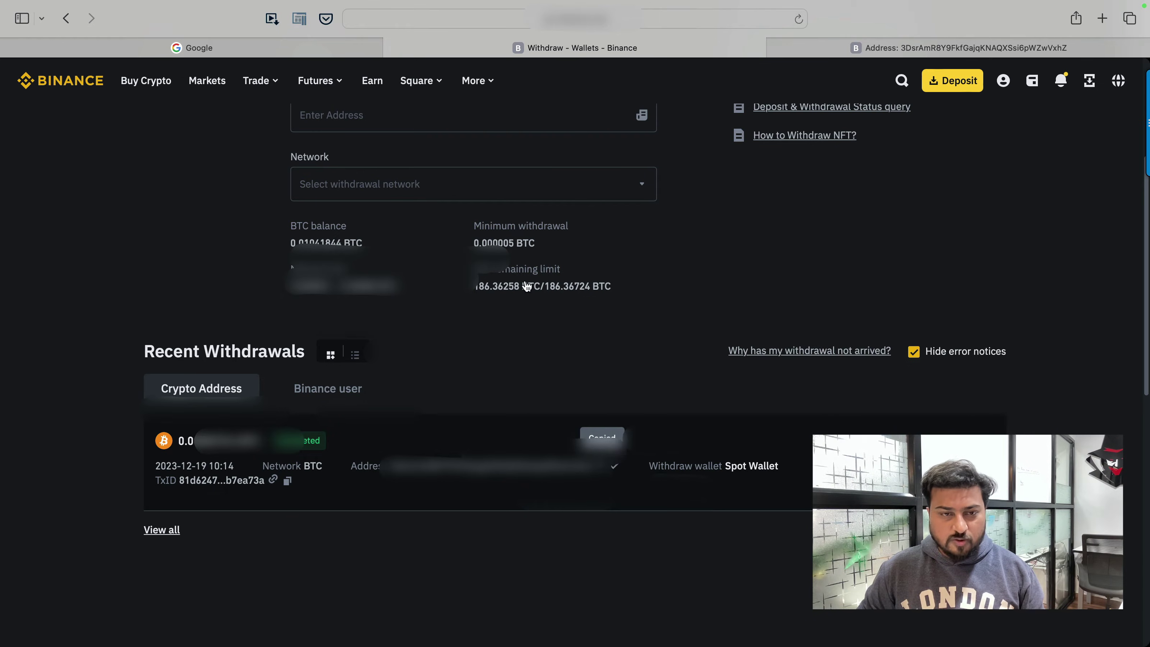
pyautogui.scroll(4, 495, 244)
pyautogui.click(354, 282)
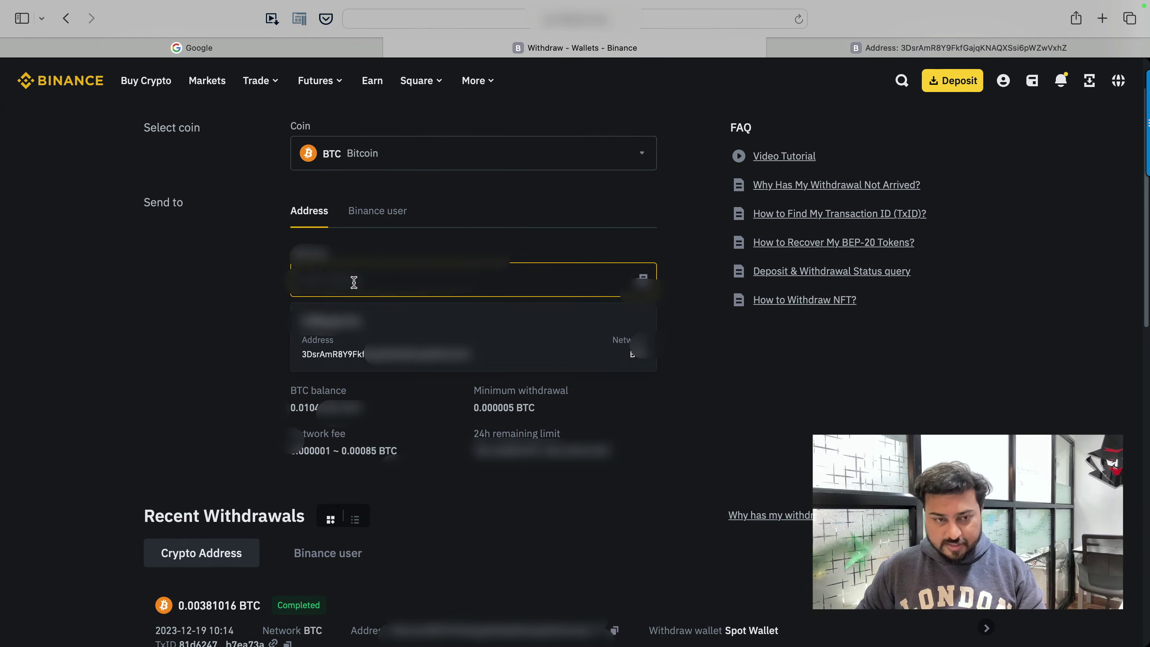
pyautogui.press('super+v')
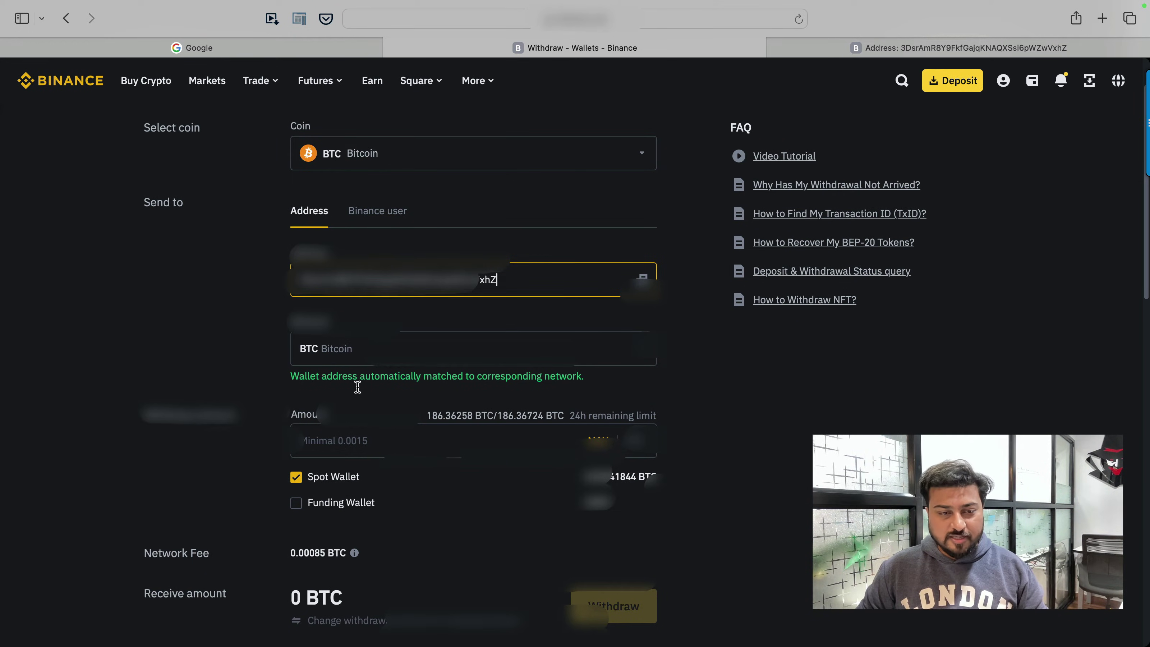
# - Dismiss the network list, keeping BTC Bitcoin, and scroll through the filled Withdraw form
pyautogui.click(359, 361)
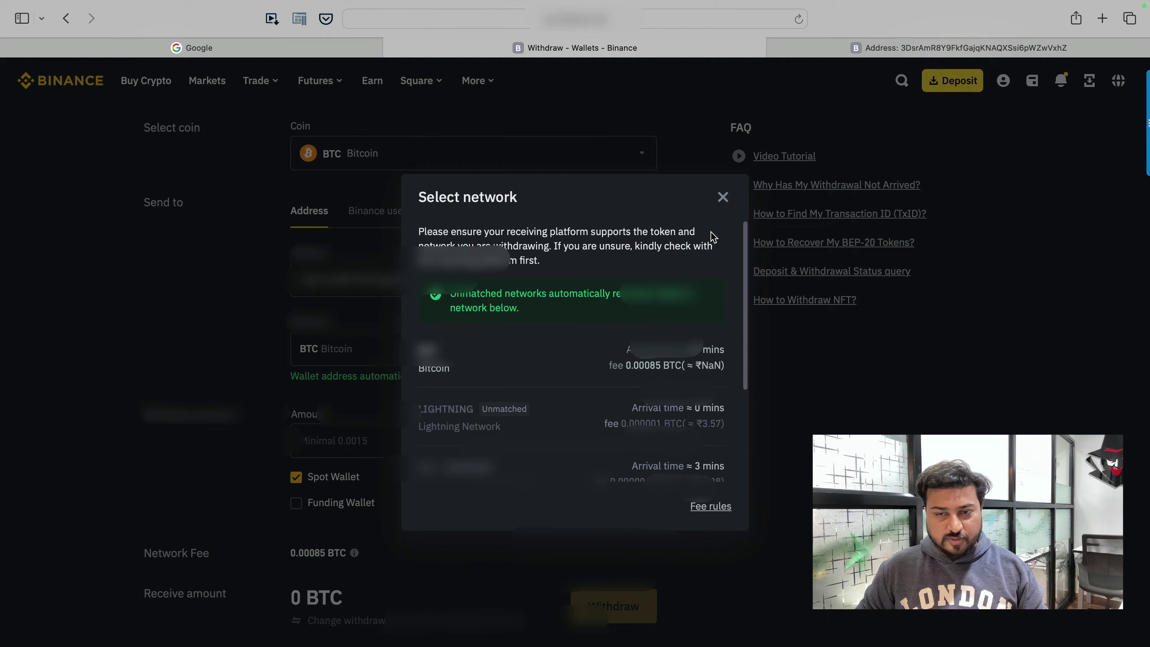
pyautogui.click(722, 197)
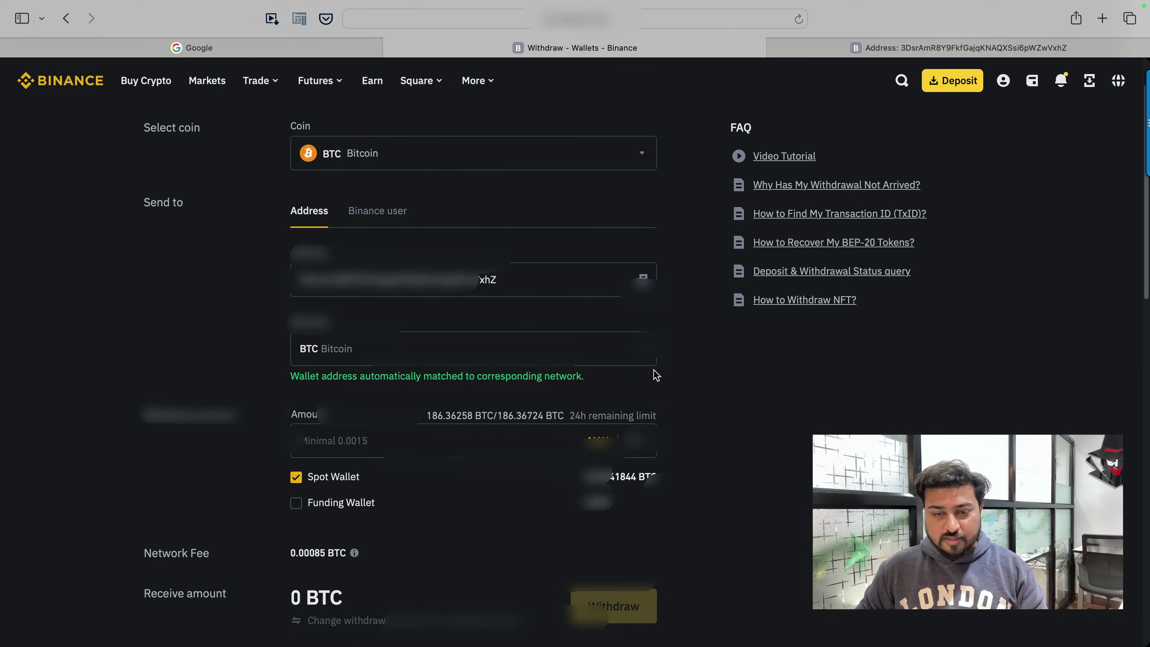
pyautogui.scroll(-3, 675, 426)
pyautogui.scroll(5, 680, 434)
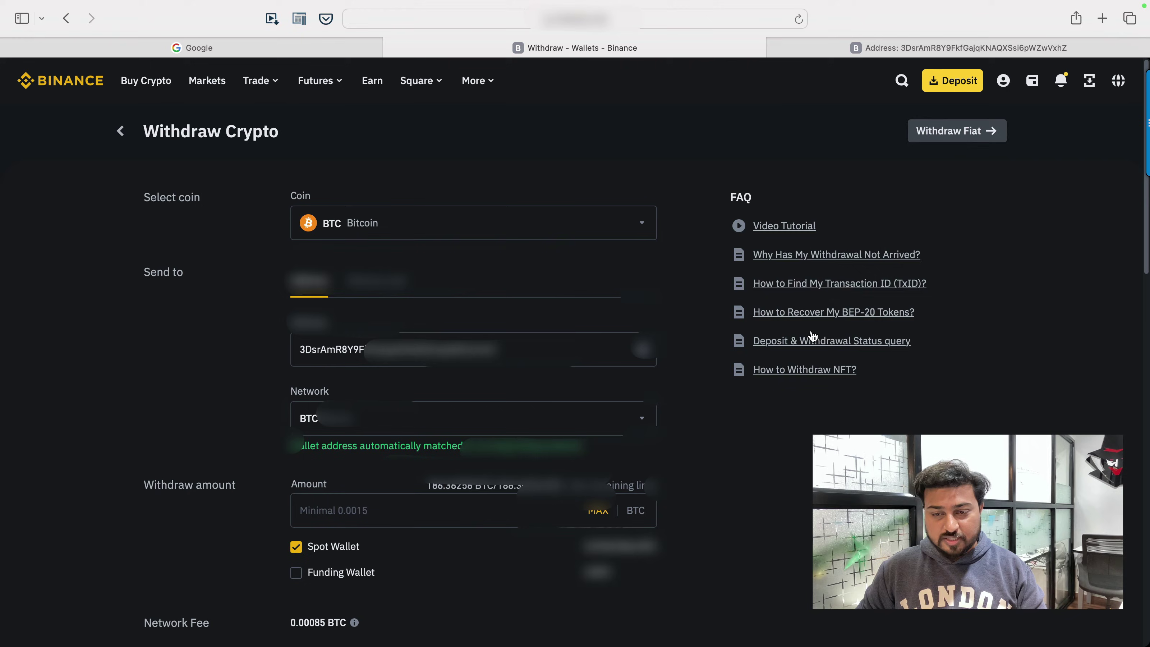
pyautogui.scroll(-4, 552, 419)
pyautogui.scroll(2, 667, 410)
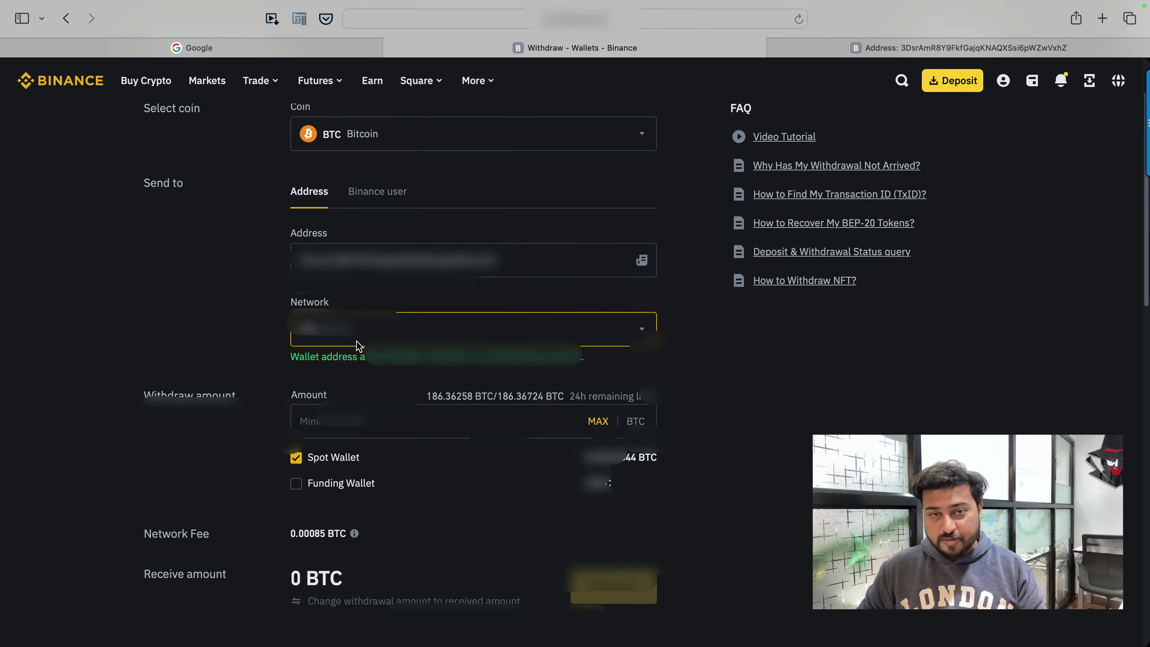
pyautogui.scroll(-3, 341, 391)
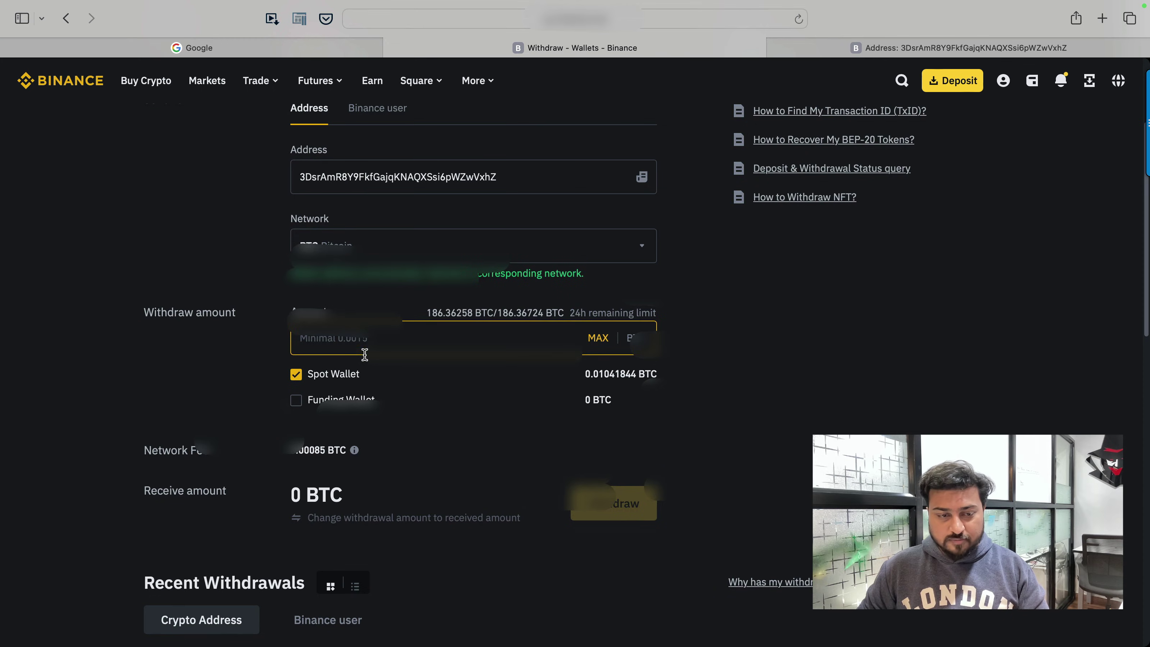
pyautogui.scroll(-3, 362, 358)
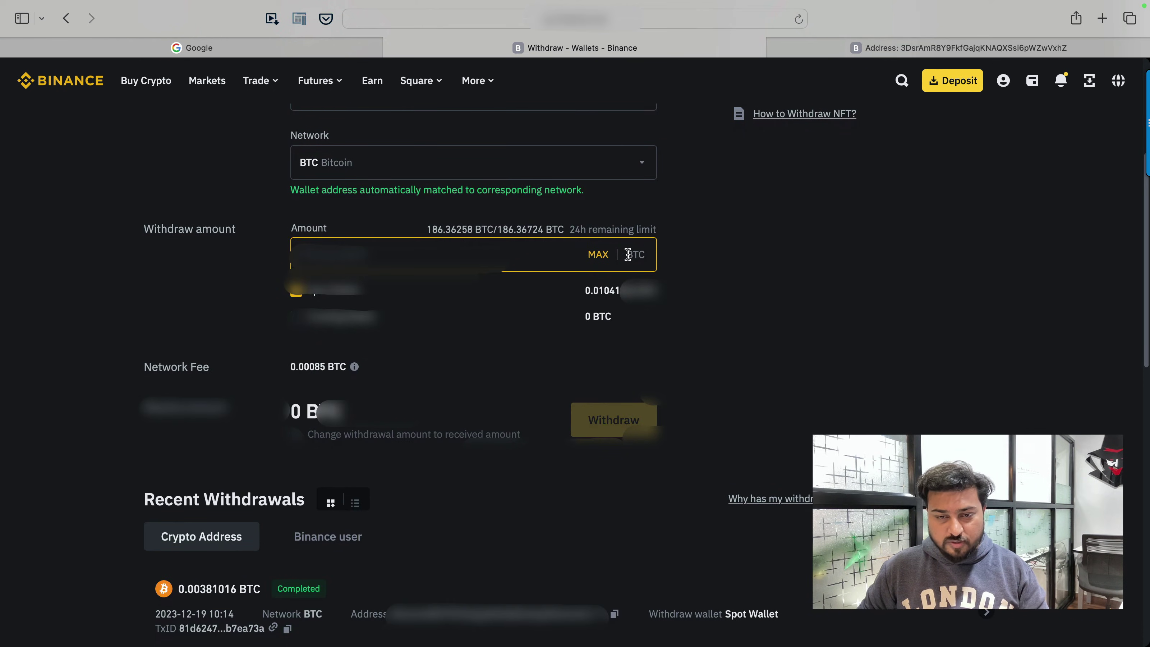
pyautogui.click(378, 257)
pyautogui.write('0.001')
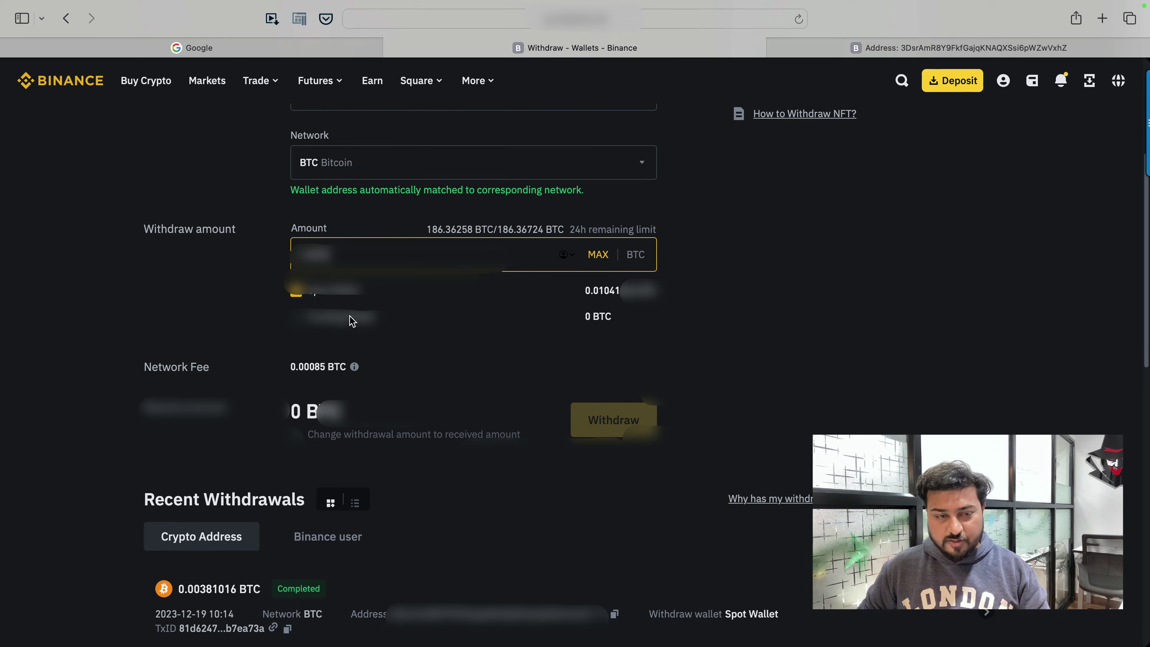
pyautogui.click(597, 254)
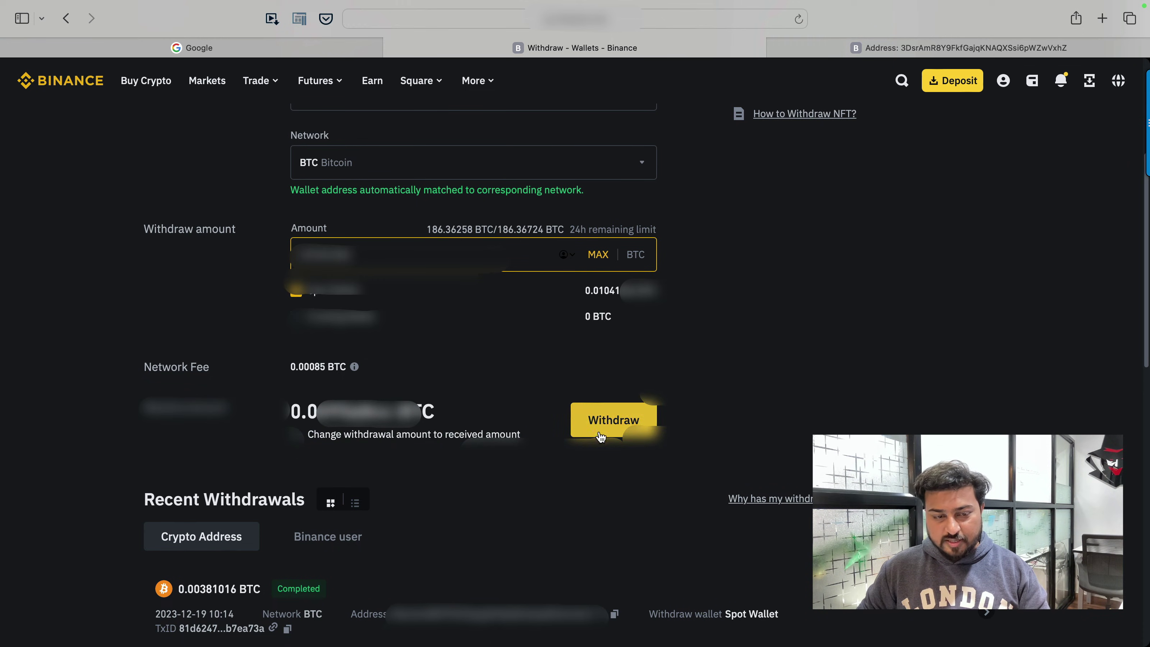
pyautogui.doubleClick(368, 254)
pyautogui.press('BackSpace')
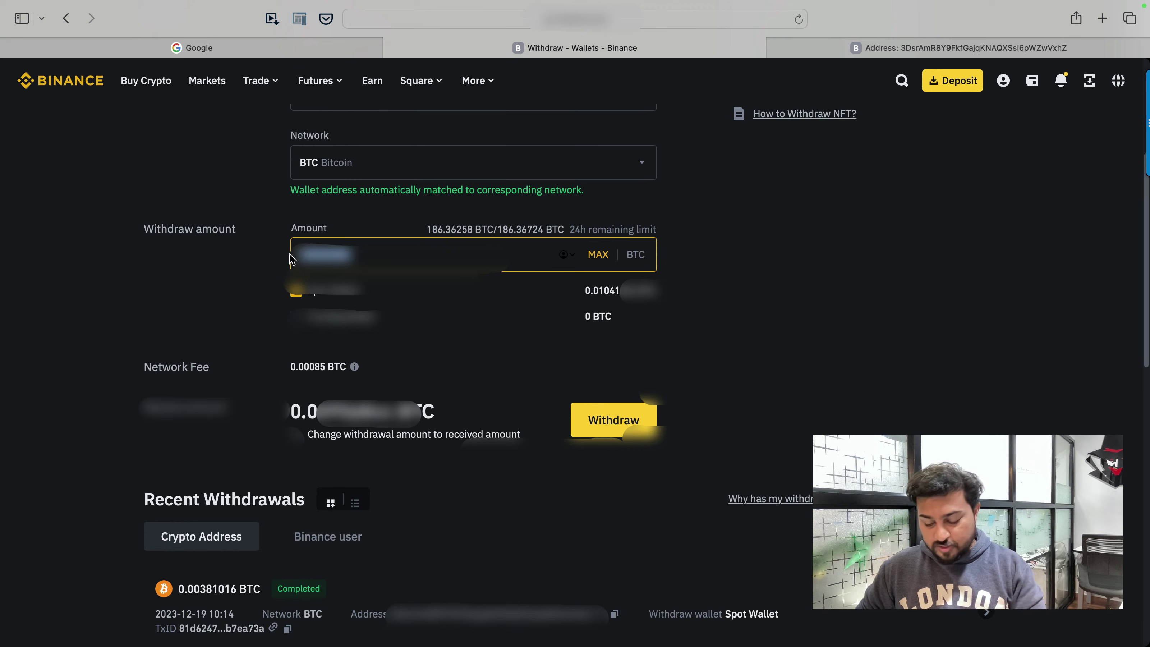
pyautogui.scroll(-6, 595, 446)
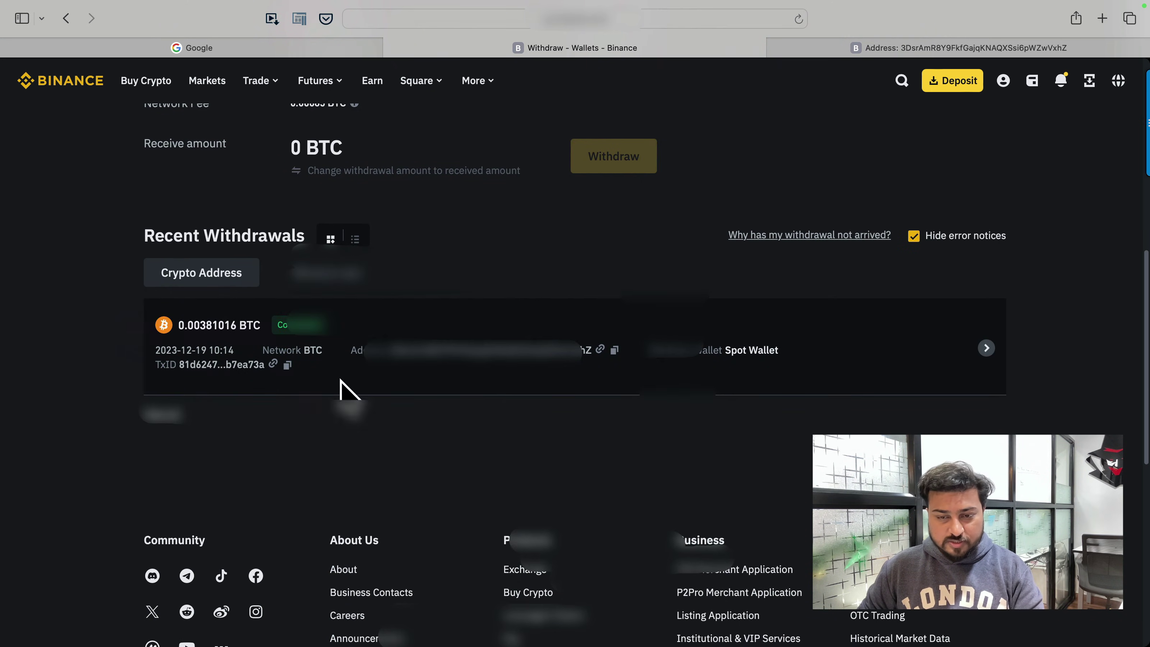
pyautogui.click(986, 349)
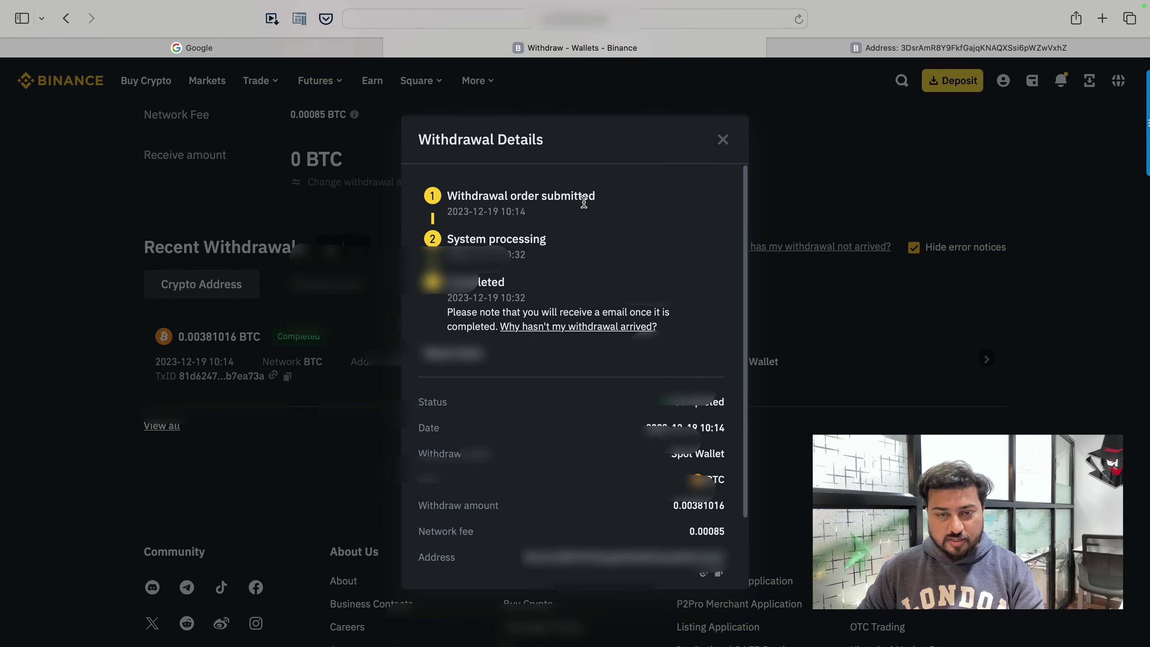
pyautogui.scroll(-3, 590, 360)
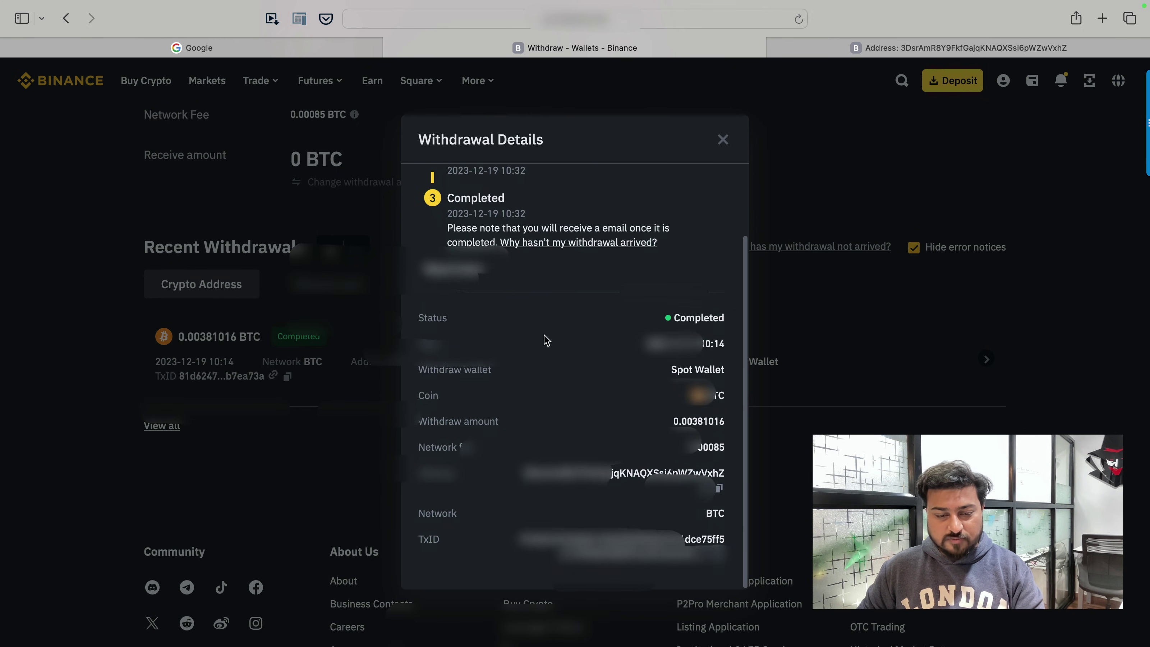
pyautogui.scroll(3, 544, 375)
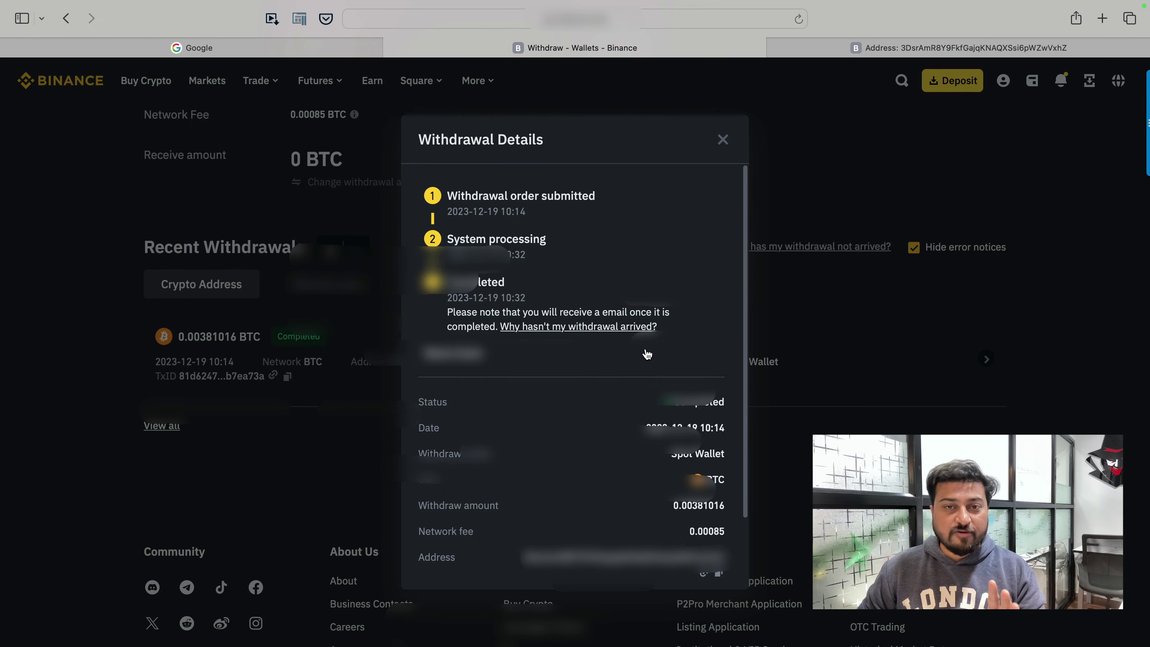
pyautogui.click(723, 139)
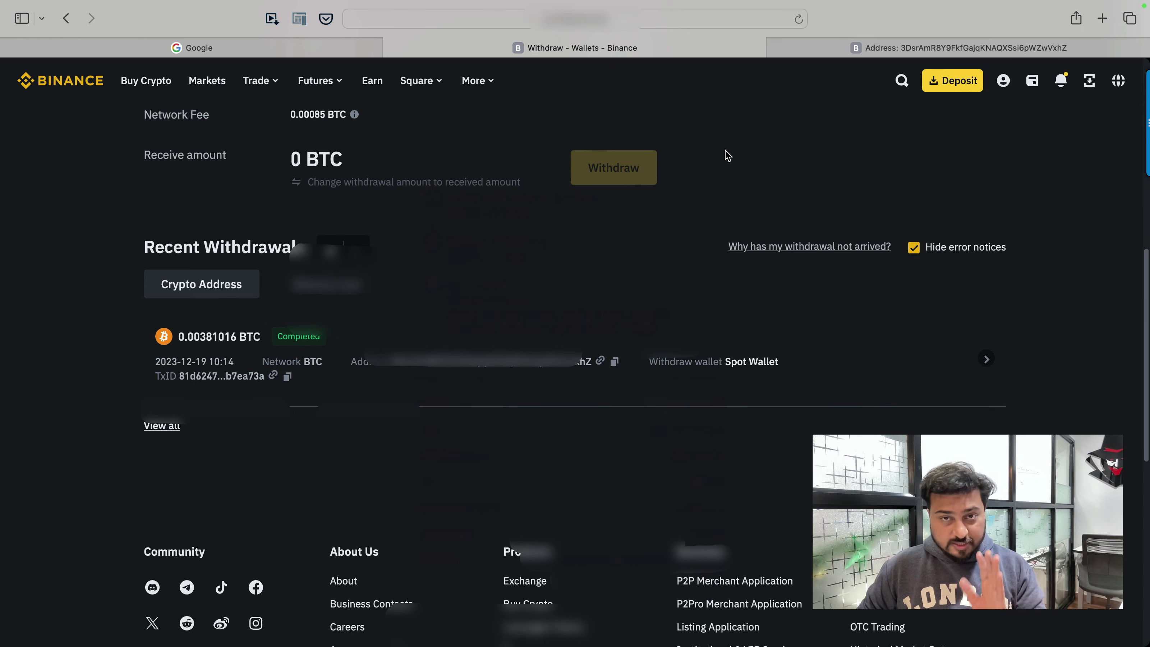
# - Switch back to Sublime Text showing the 'how to send bitcoin to another wallet' note
pyautogui.press('super+Tab')
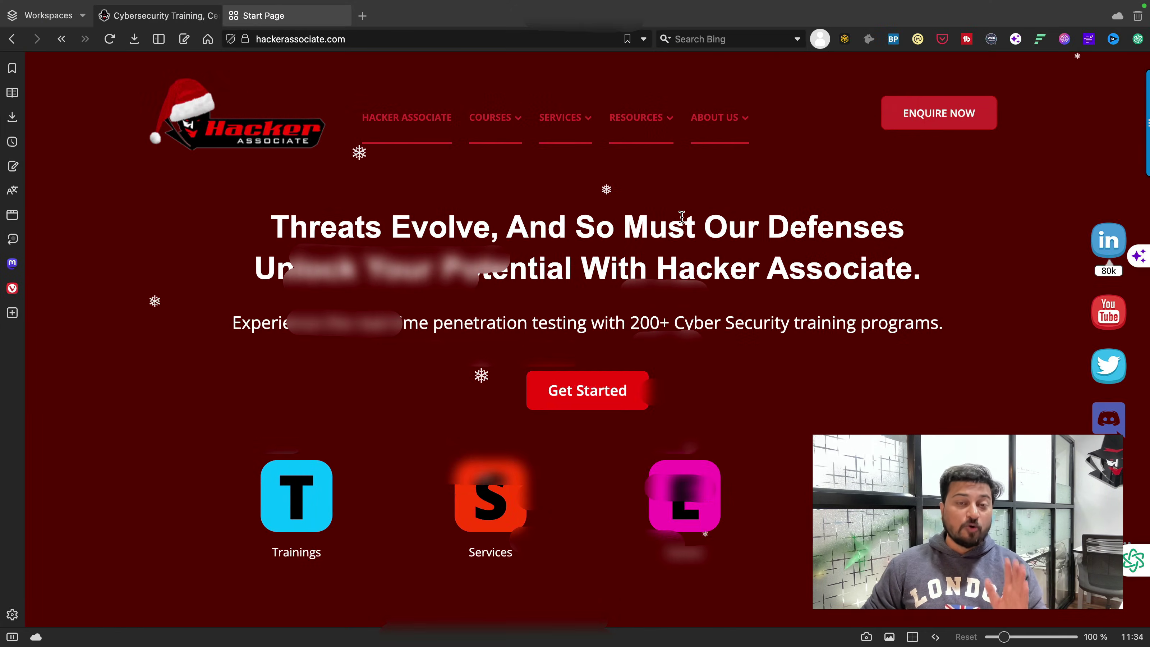
pyautogui.press('super+Tab')
pyautogui.press('super+Tab')
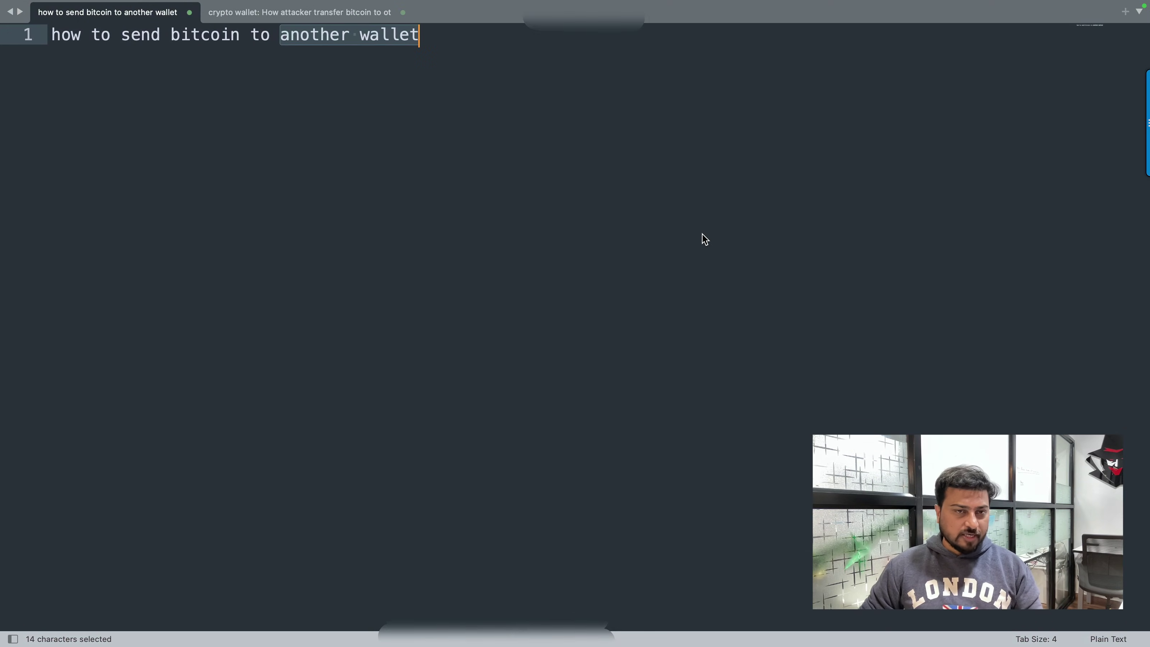